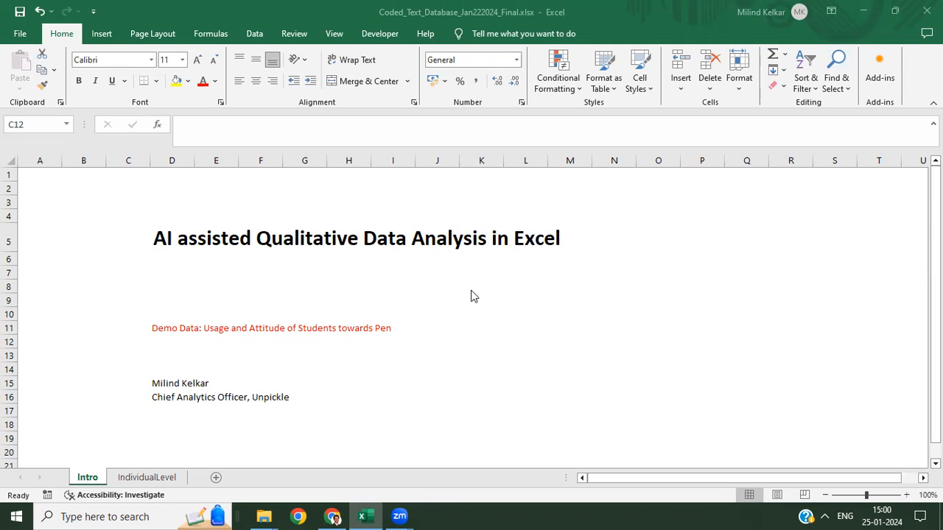
Open the IndividualLevel sheet and widen column A until the full Respondent header fits
left_click(170, 477)
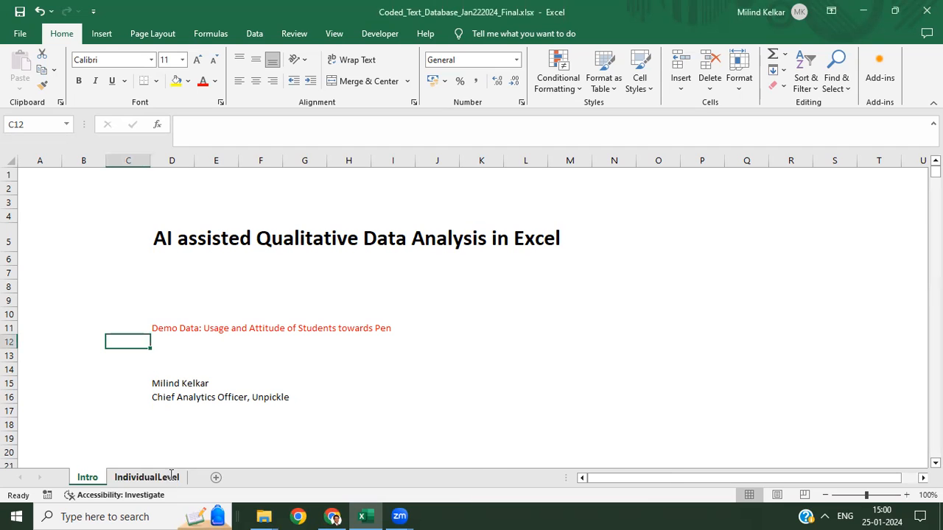
left_click(172, 479)
left_click(215, 357)
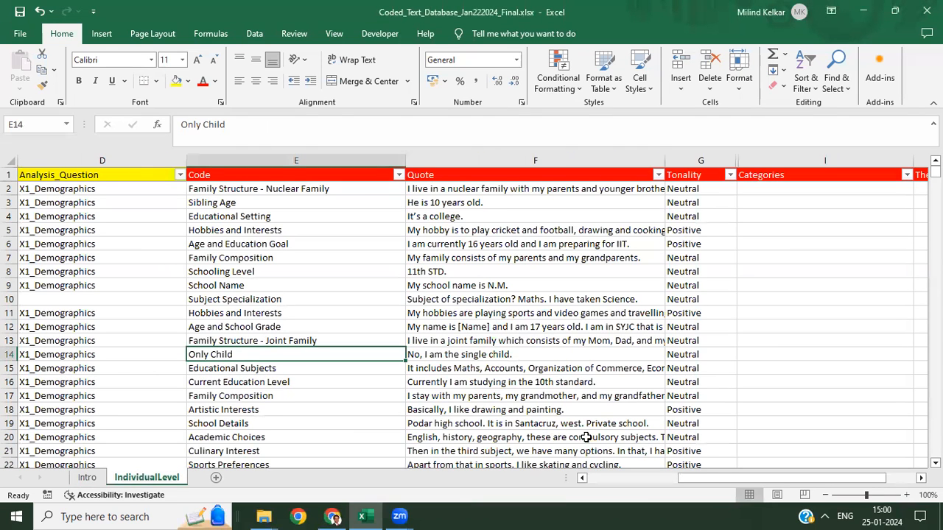
left_click_drag(747, 486, 604, 482)
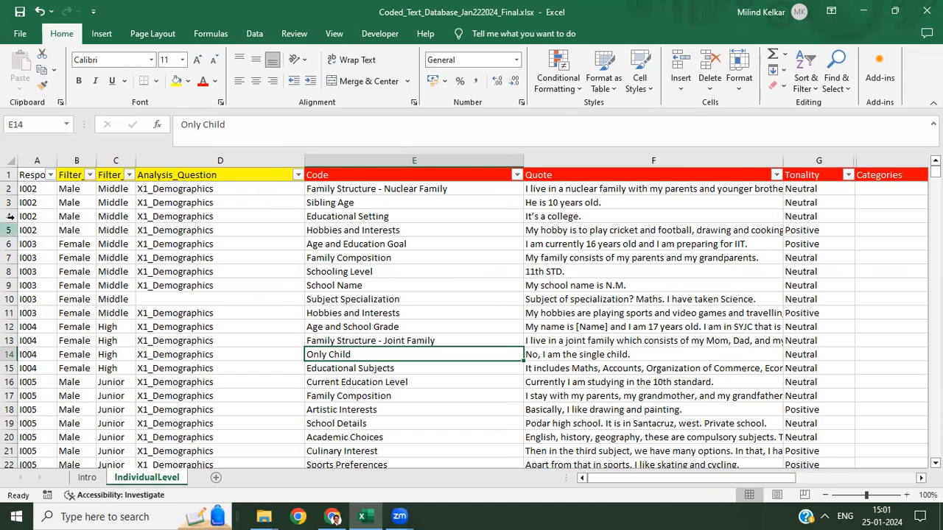
left_click_drag(57, 161, 95, 161)
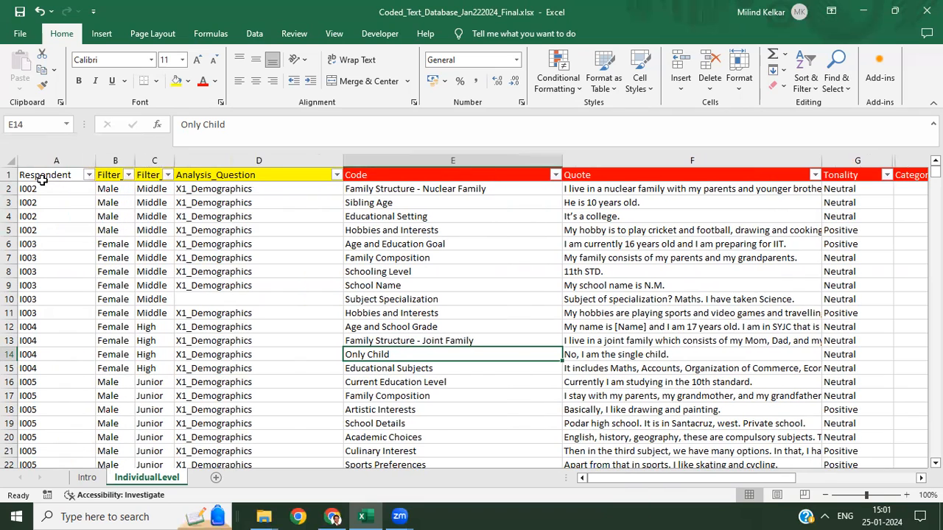
Examine the filter values available for the Respondent, gender and class columns without applying a filter
left_click(88, 177)
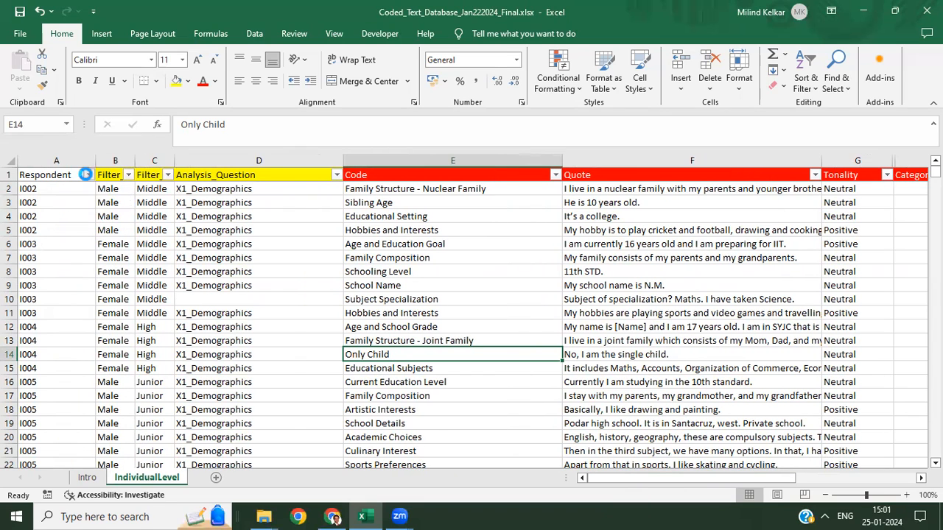
left_click(251, 230)
left_click(109, 160)
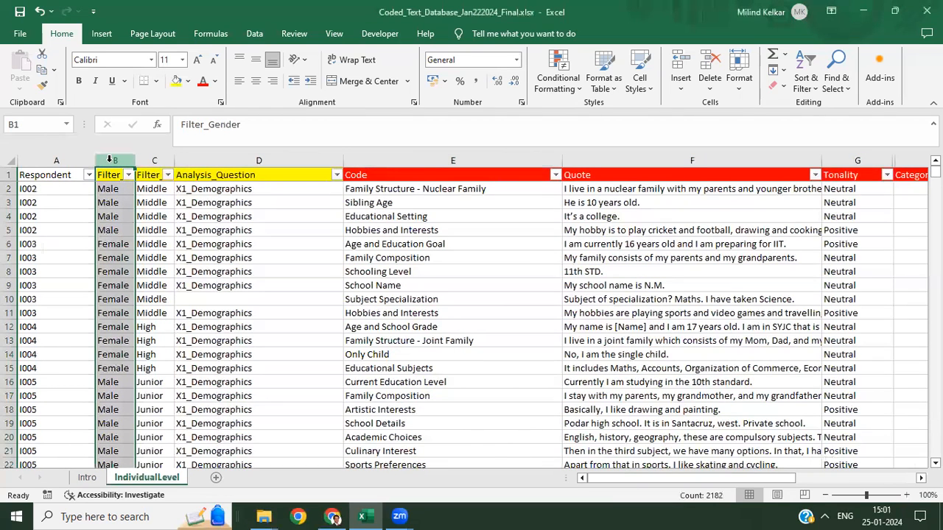
left_click(128, 174)
left_click(128, 174)
left_click(168, 175)
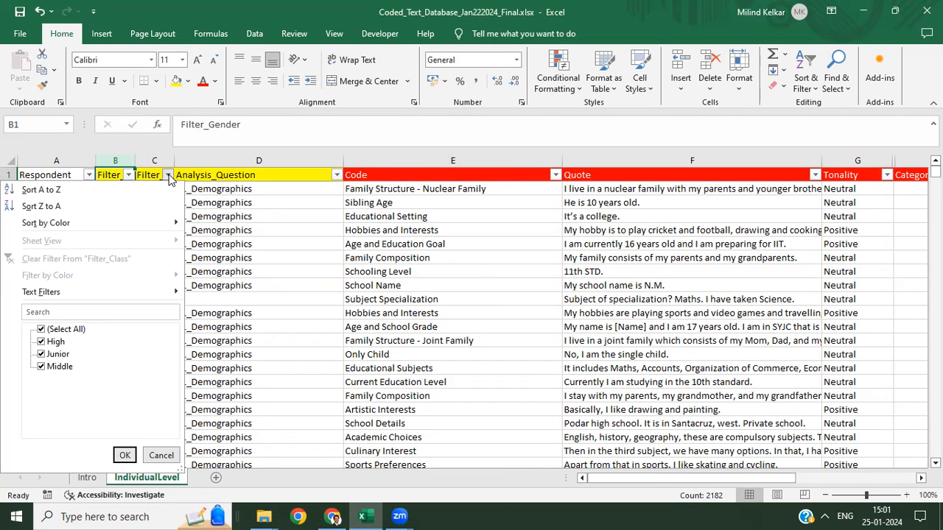
key("Escape")
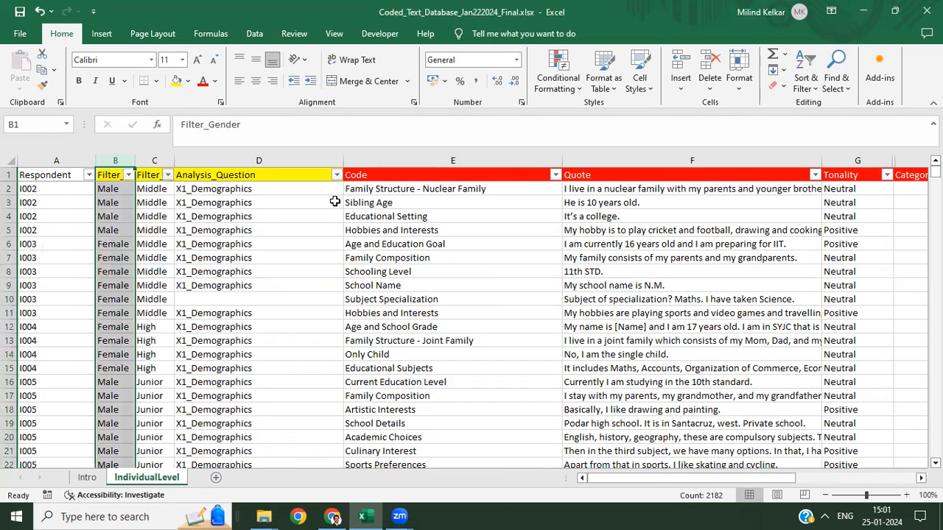
Look through the list of question values in the Analysis_Question filter, leaving it unapplied
left_click_drag(337, 183, 337, 180)
left_click(337, 176)
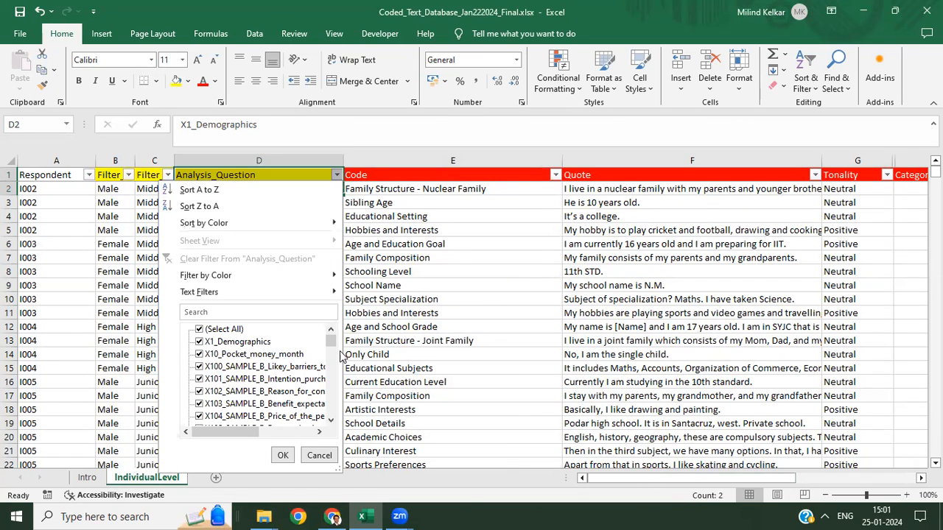
scroll(331, 343, "down", 1)
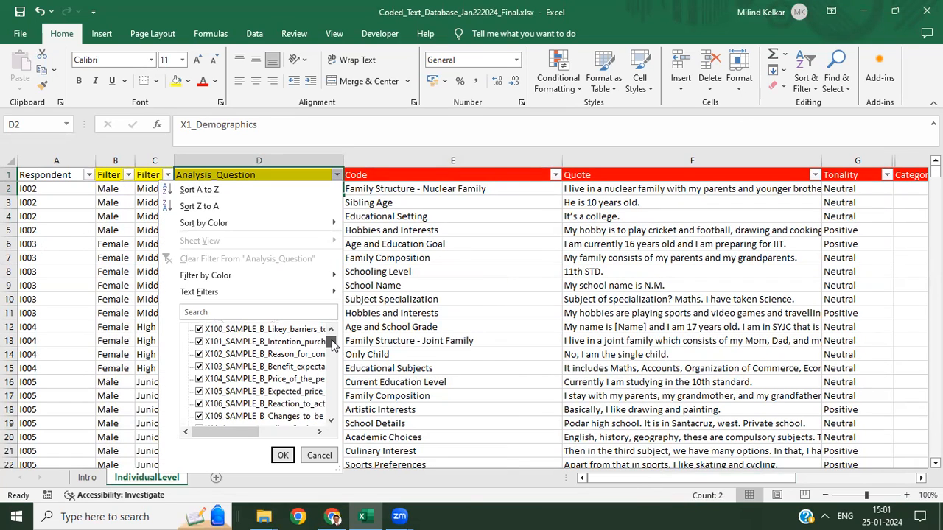
scroll(332, 343, "down", 1)
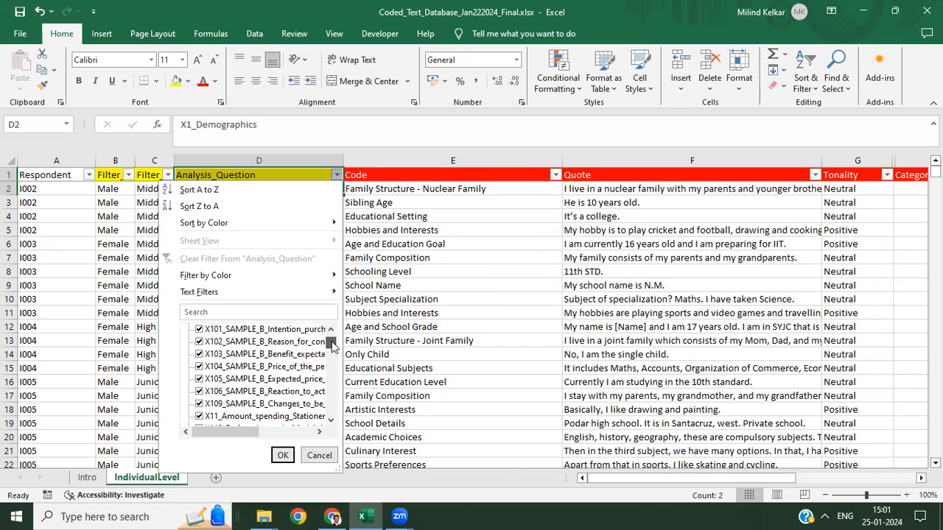
scroll(331, 345, "down", 2)
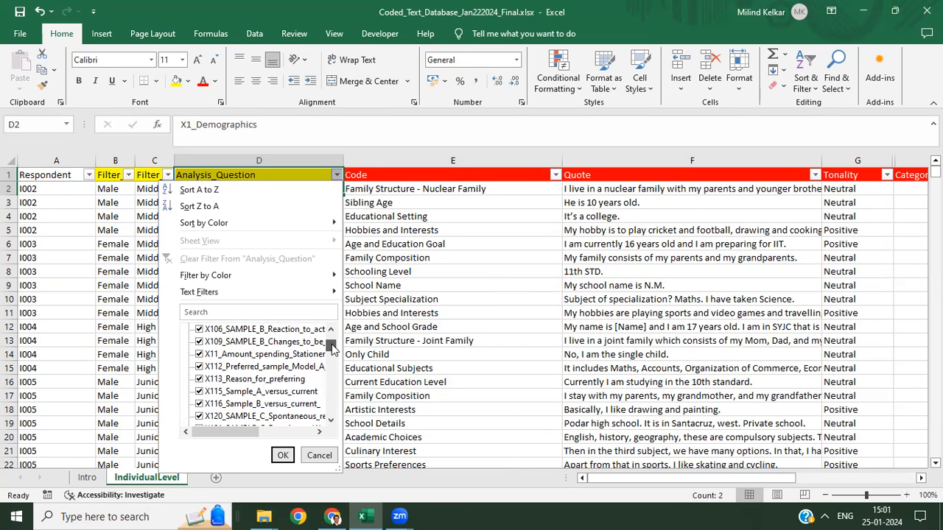
left_click_drag(331, 348, 332, 310)
left_click(411, 257)
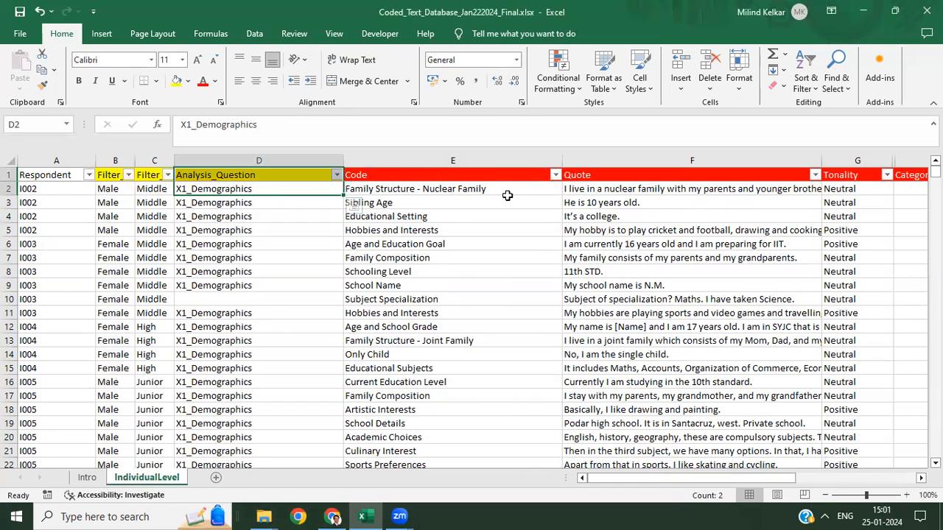
Examine the first rows' quotes and codes, along with the Tonality column and its filter values
left_click(582, 188)
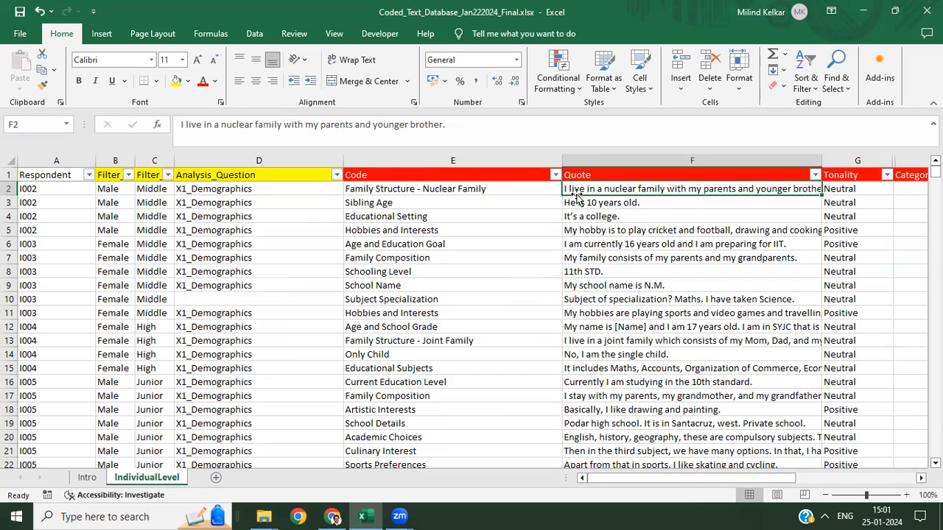
left_click(498, 189)
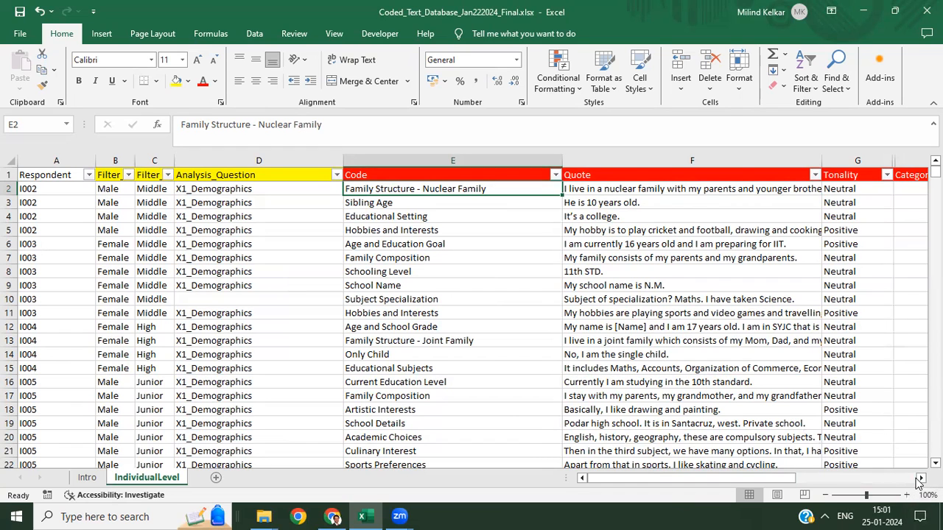
scroll(913, 479, "right", 4)
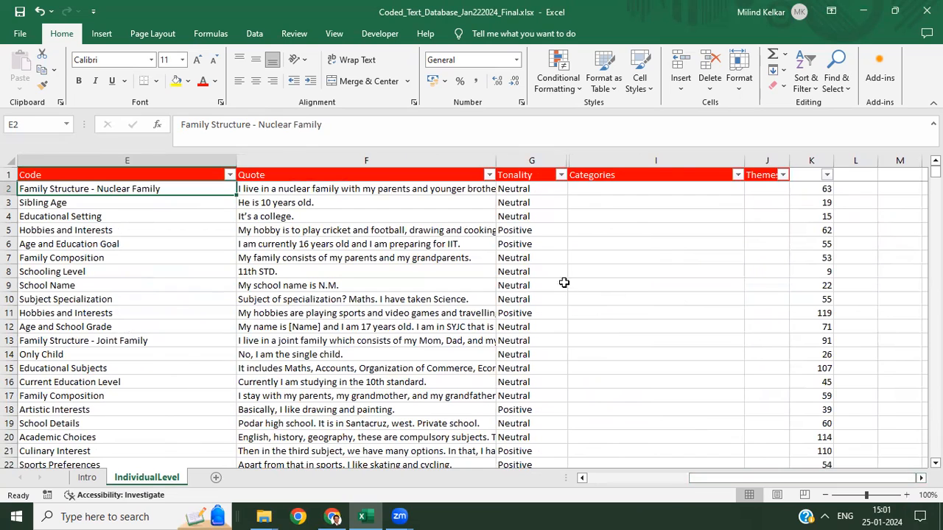
left_click(100, 217)
left_click(169, 187)
left_click(519, 192)
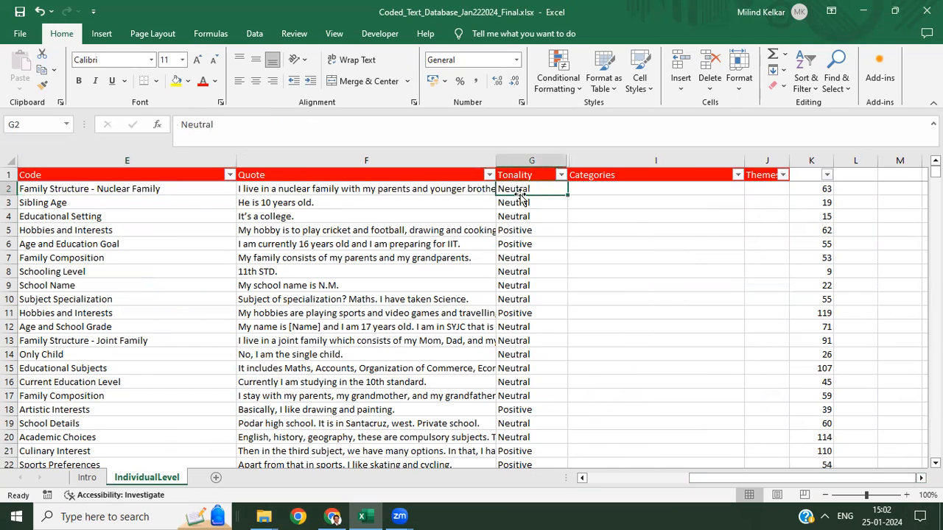
left_click(560, 175)
left_click(601, 219)
Filter the Analysis_Question column to X9_Problems_face_while_studying by searching for "X9_"
left_click_drag(689, 482, 598, 479)
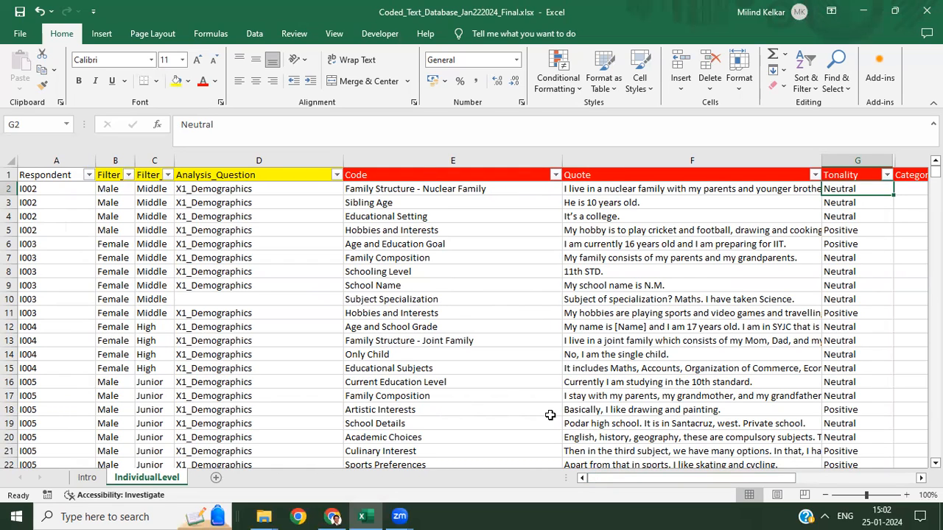
left_click(338, 176)
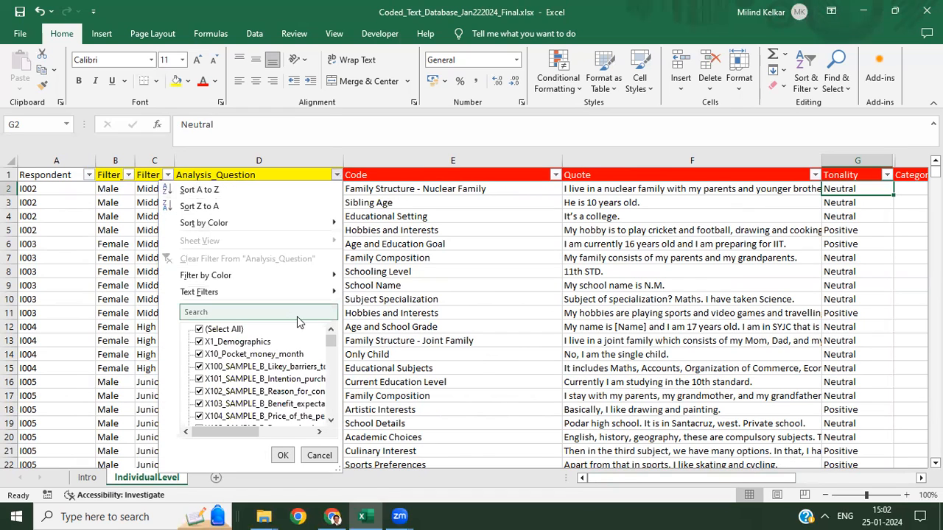
left_click(299, 315)
type("X9_")
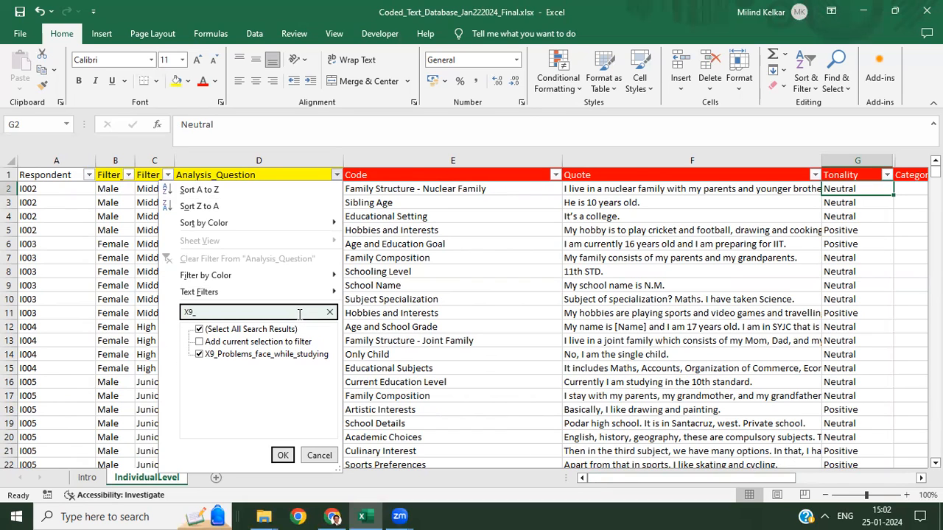
key("Return")
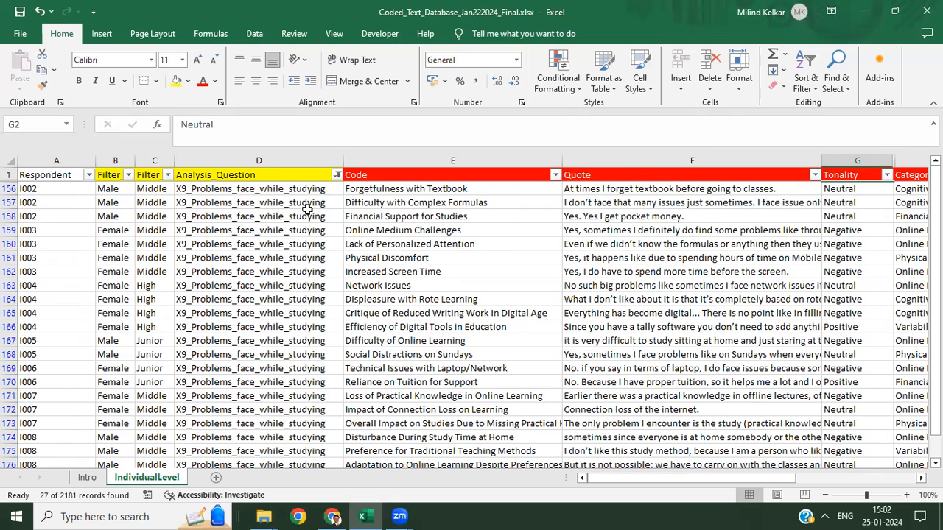
Review the filtered rows from first to last, reading the analysis question, respondent, first quote and assigned codes
left_click(246, 188)
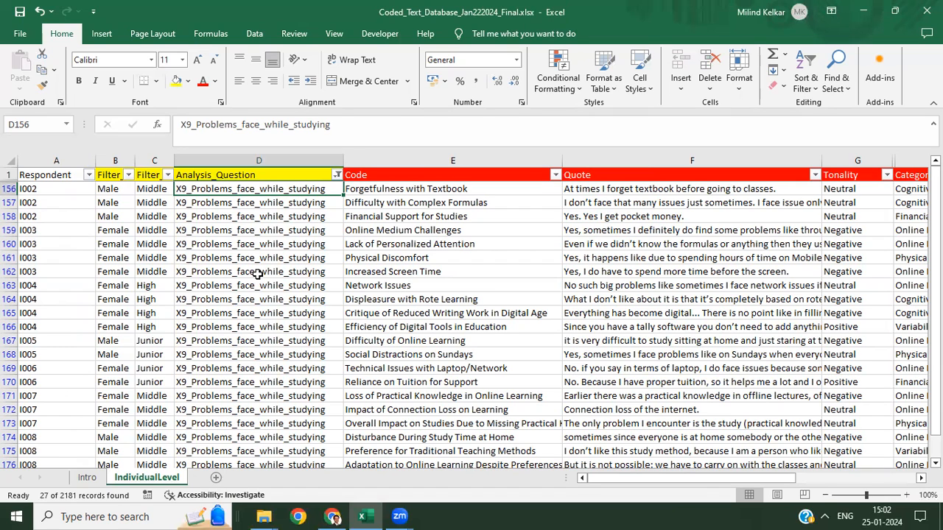
left_click(60, 177)
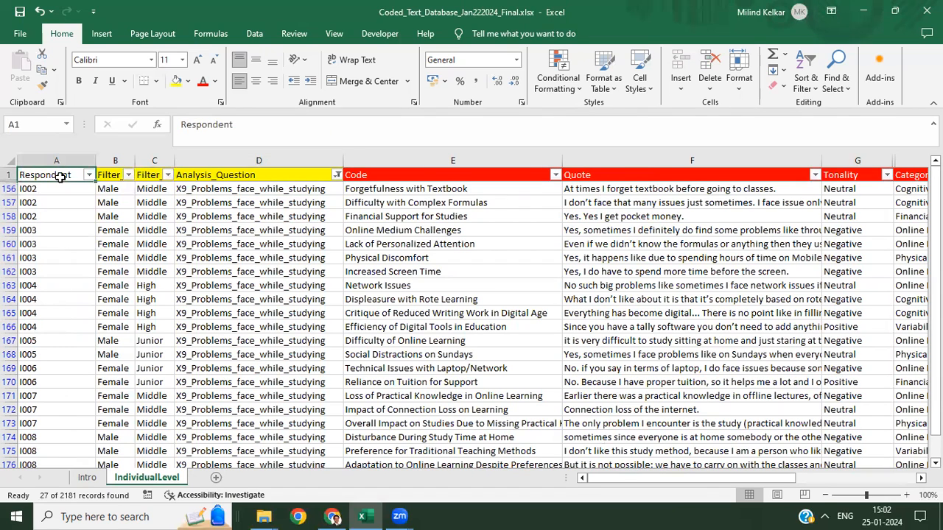
left_click(652, 190)
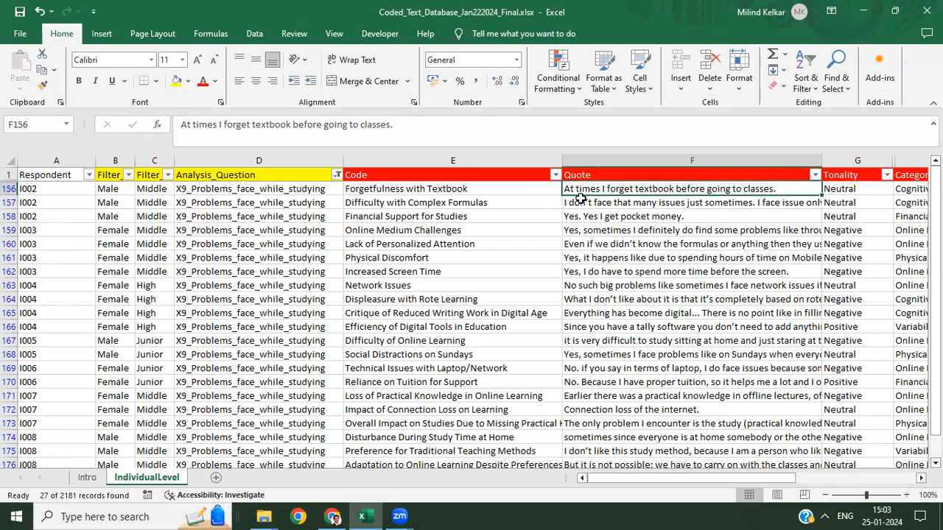
left_click(506, 190)
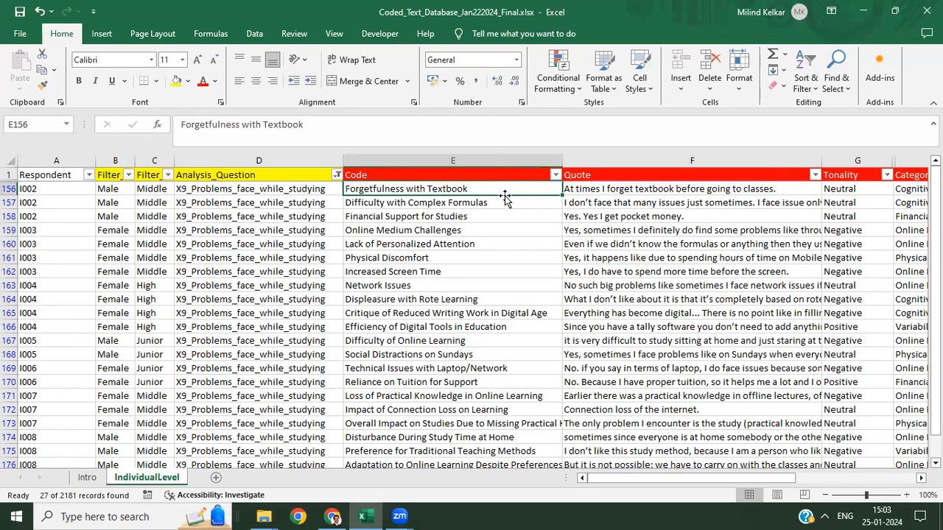
left_click(498, 244)
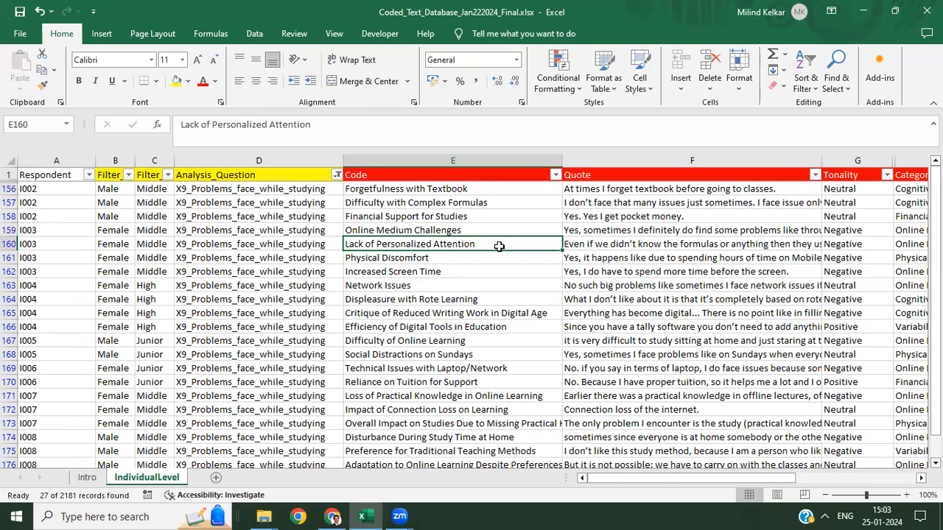
left_click(477, 352)
scroll(488, 347, "down", 3)
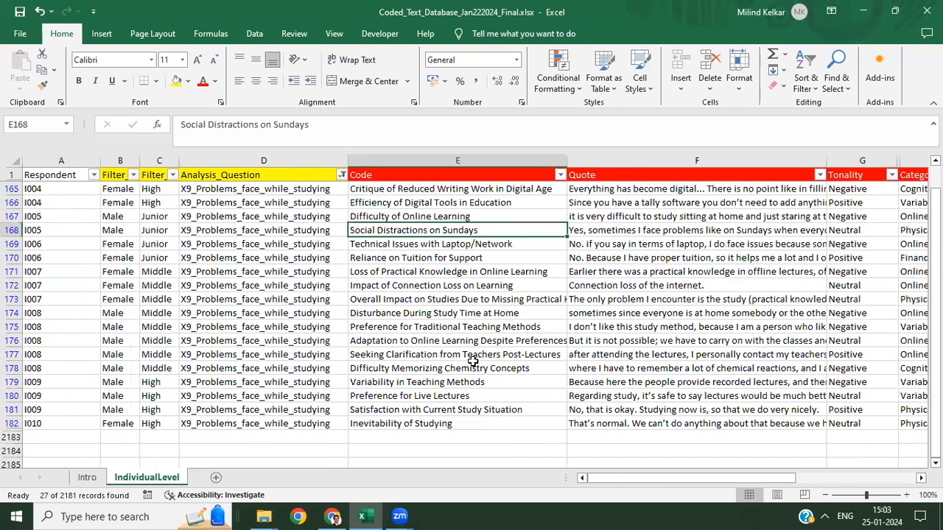
left_click(473, 370)
scroll(522, 326, "up", 3)
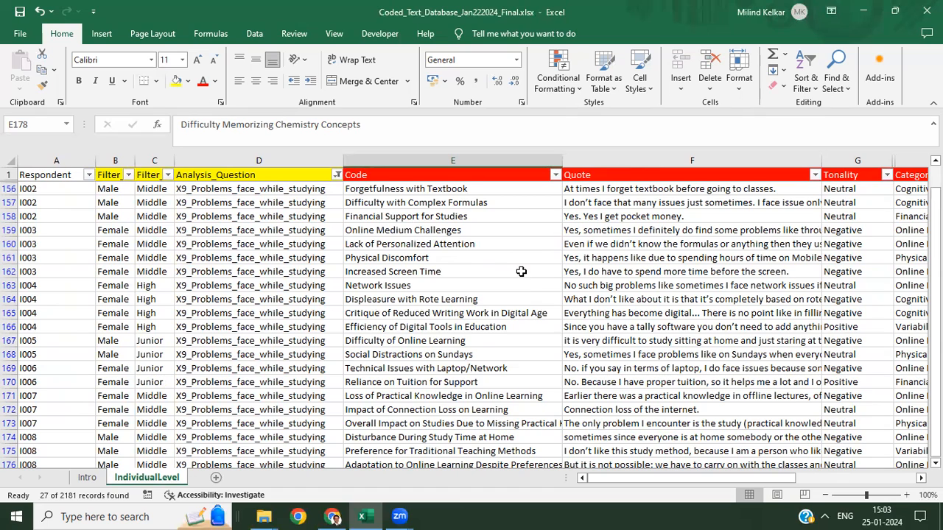
Compare the codes with their quotes for the complex formulas and Lack of Personalized Attention rows
left_click(508, 203)
left_click(626, 197)
left_click(508, 244)
left_click(595, 244)
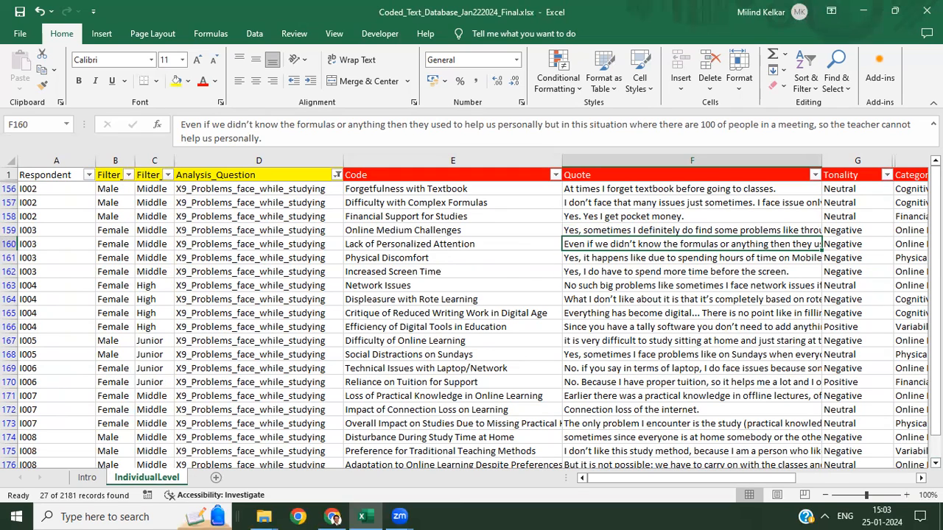
left_click(285, 229)
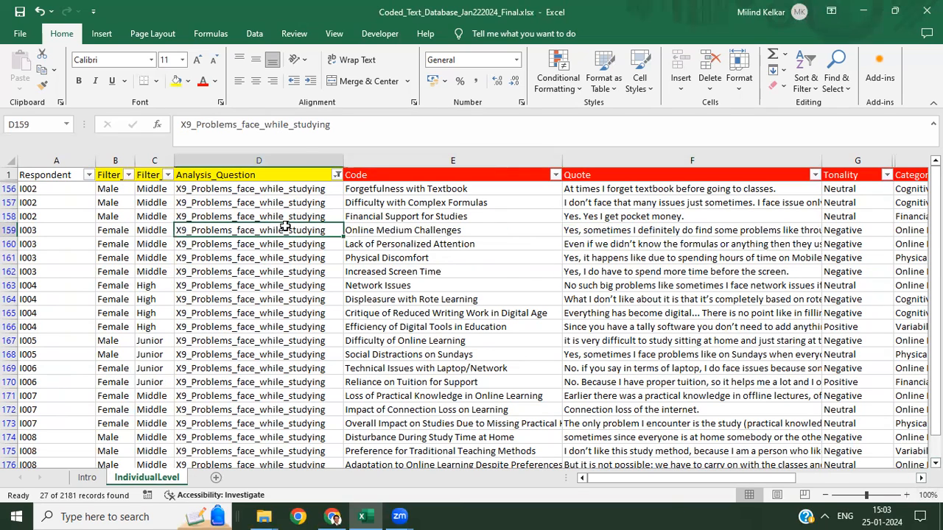
left_click(450, 243)
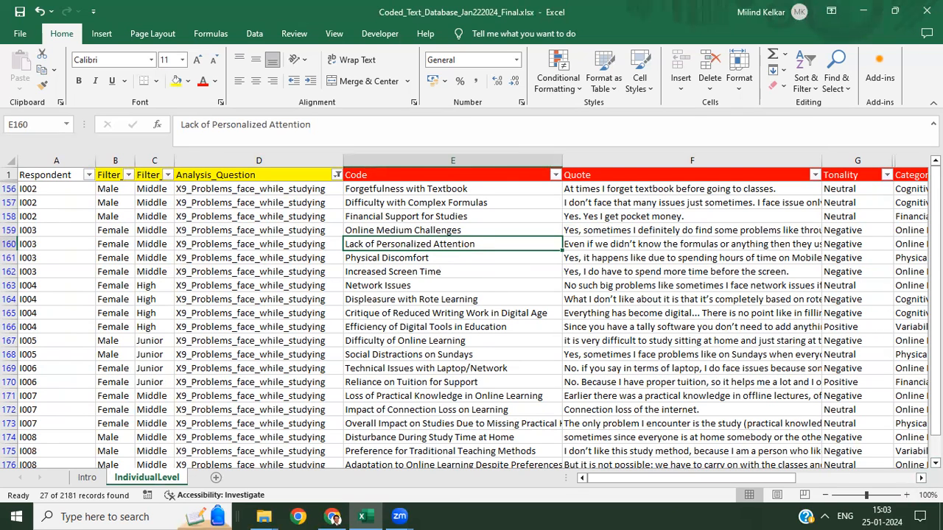
Filter the Categories column to show only Cognitive Challenges
left_click(921, 478)
left_click(921, 478)
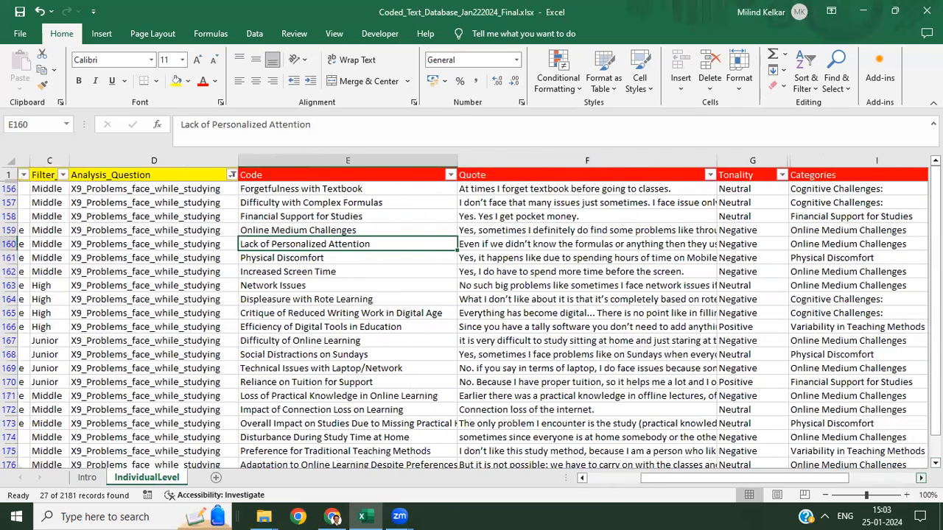
left_click(921, 478)
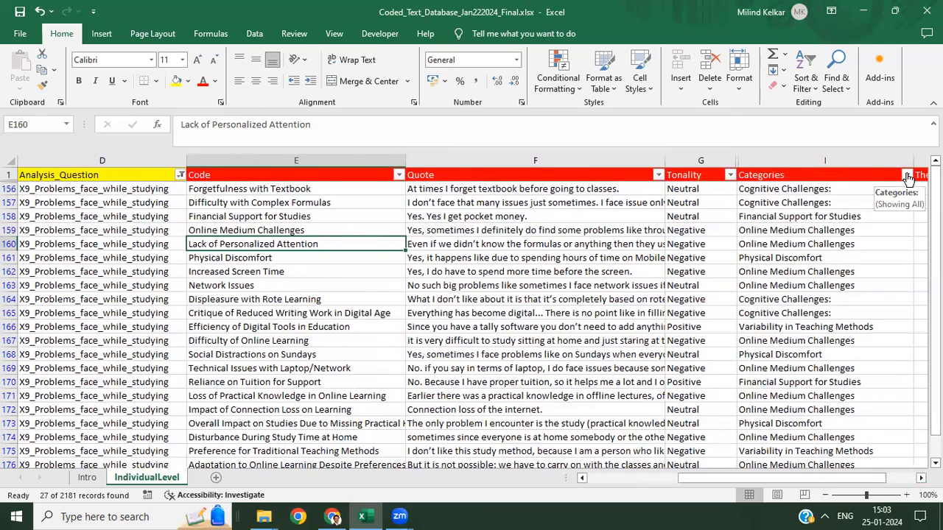
left_click(907, 178)
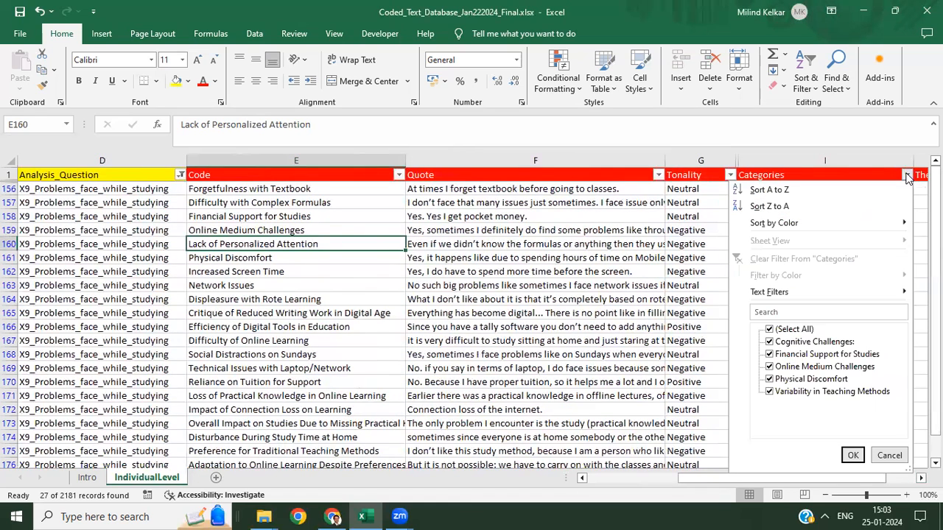
left_click(813, 331)
left_click(815, 343)
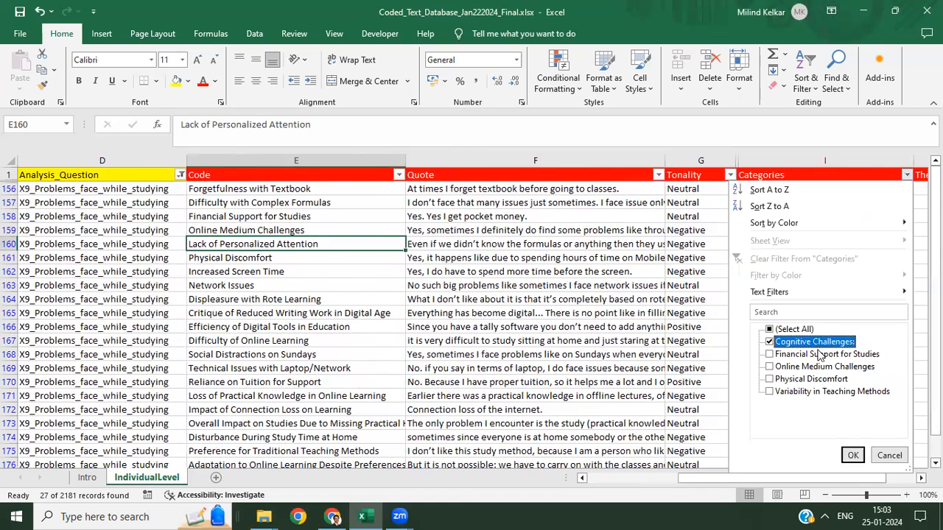
left_click(853, 455)
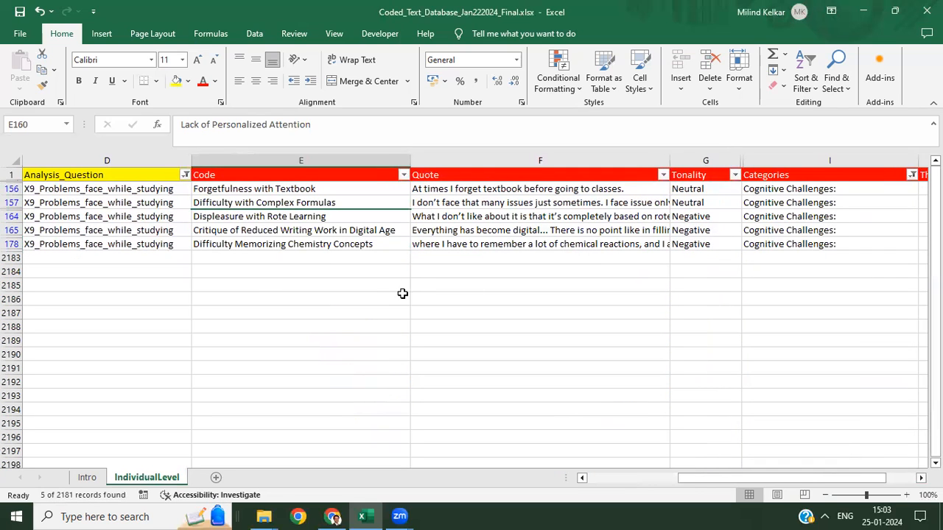
Review the codes grouped under Cognitive Challenges, starting with Forgetfulness with Textbook and Difficulty with Complex Formulas
left_click(404, 297)
left_click(305, 189)
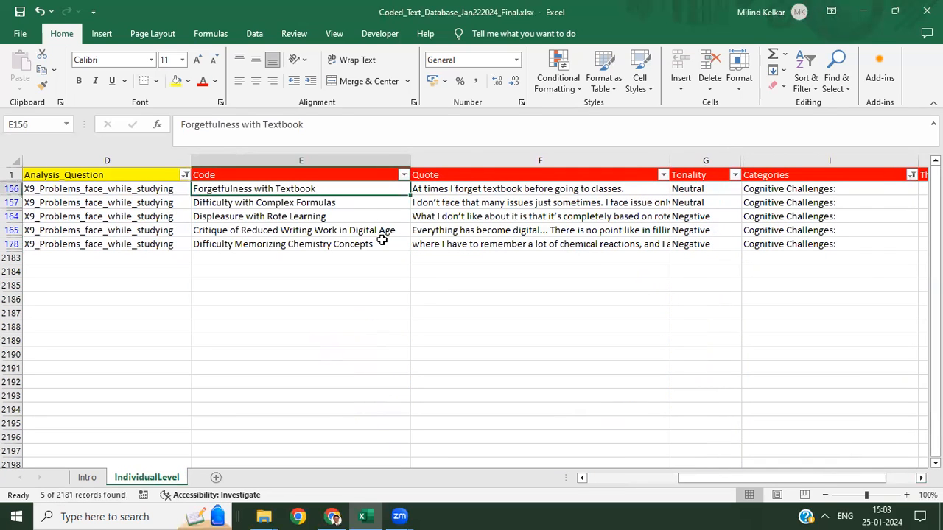
left_click(366, 206)
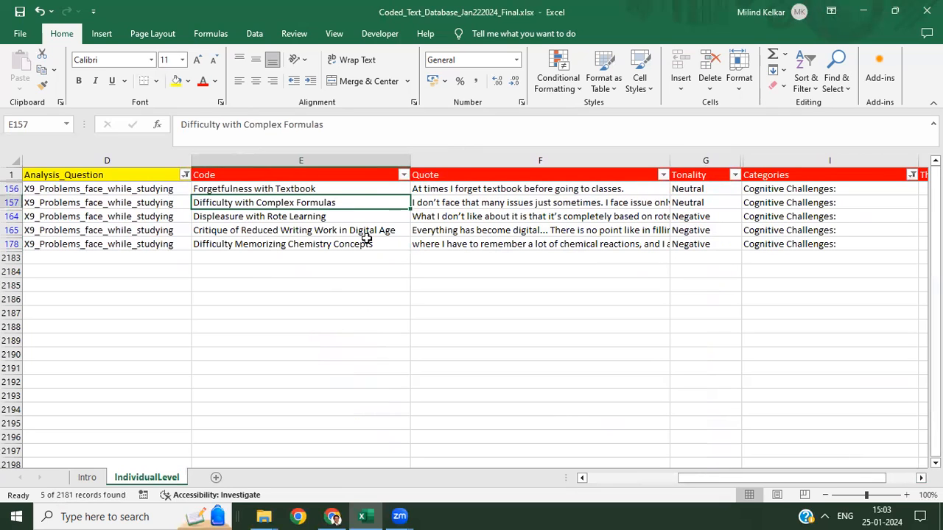
Change the Categories filter from Cognitive Challenges to Online Medium Challenges
left_click(912, 175)
left_click(810, 367)
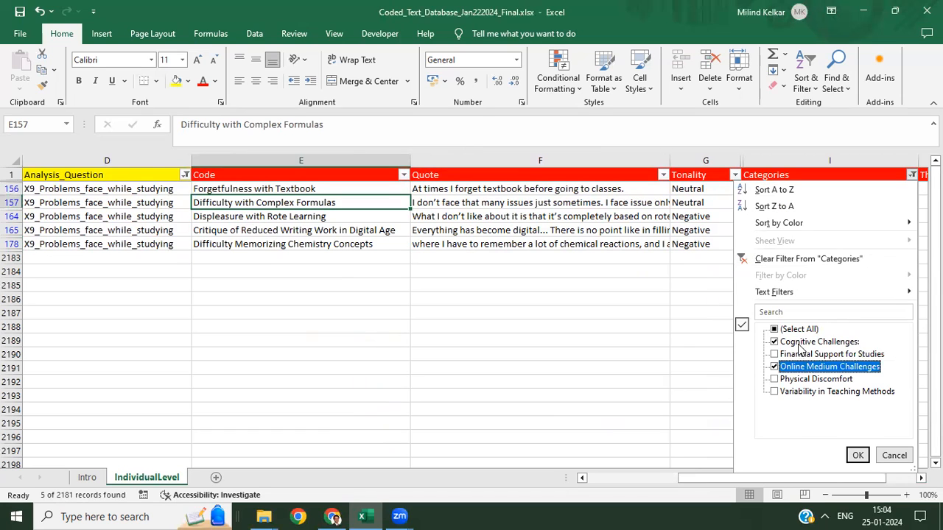
left_click(805, 343)
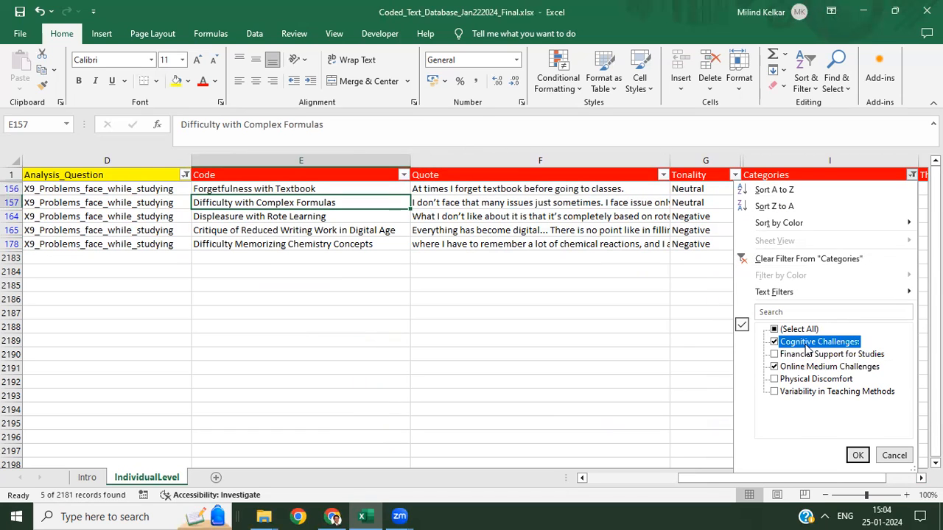
left_click(859, 455)
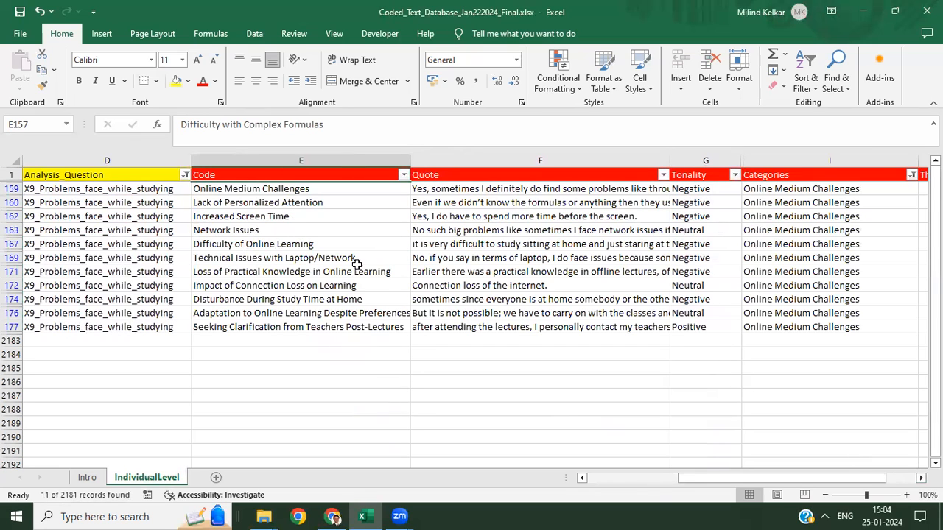
Review the codes grouped under Online Medium Challenges, from Lack of Personalized Attention to Disturbance During Study Time at Home
left_click(280, 203)
left_click(307, 216)
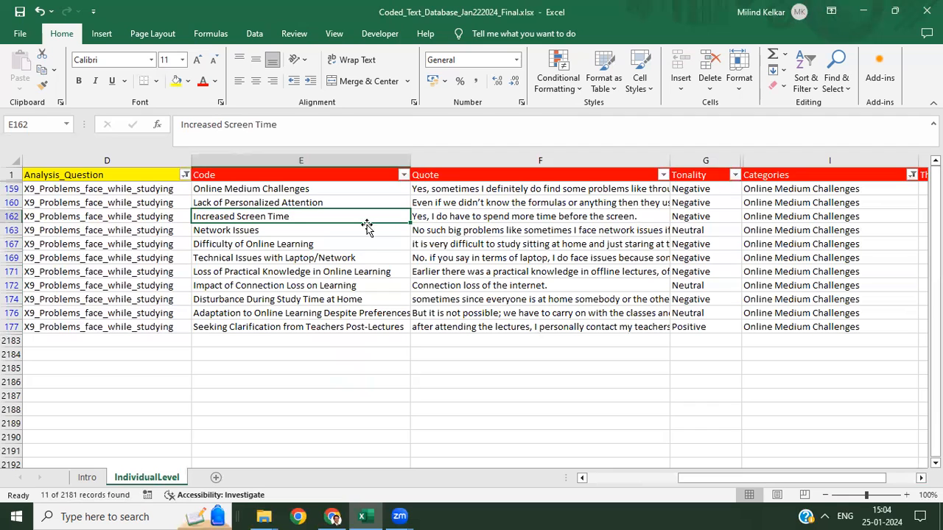
left_click(331, 258)
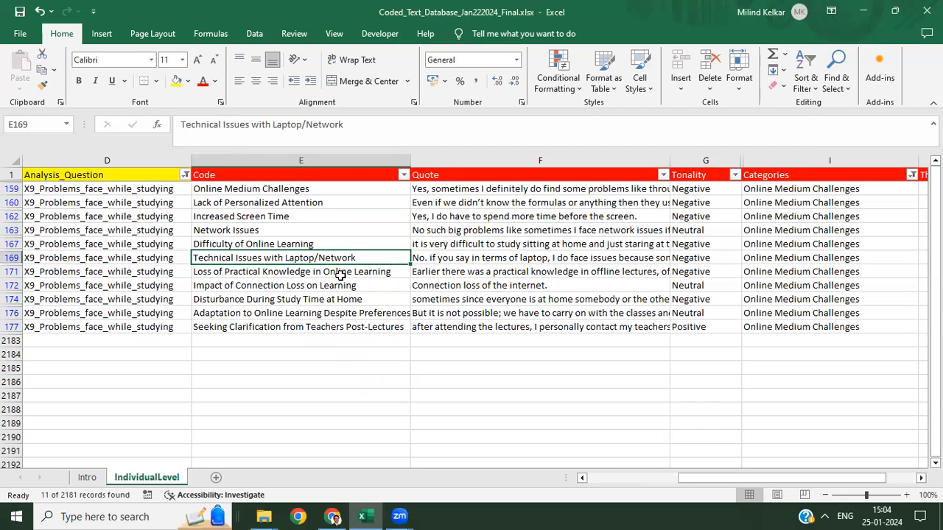
left_click(340, 302)
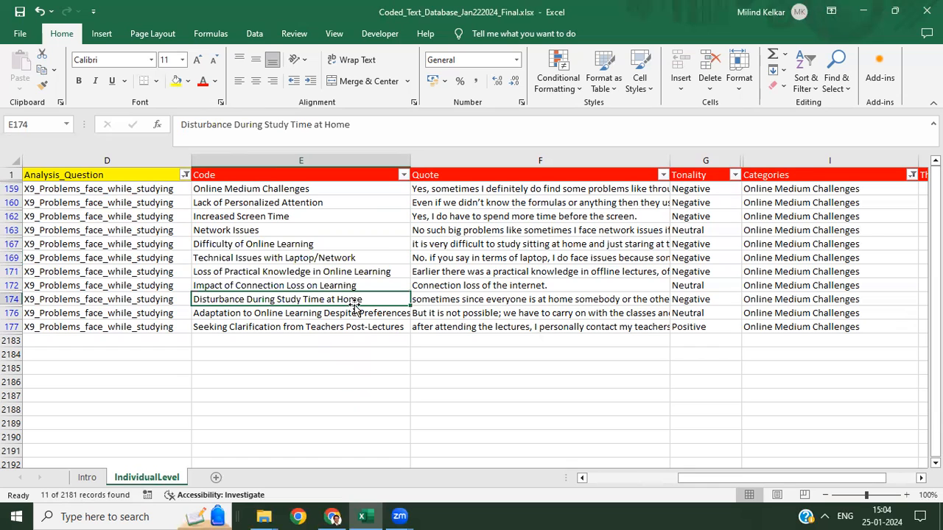
Compare the Code and Categories columns and inspect the category values available in the Categories filter
left_click(319, 157)
left_click(774, 160)
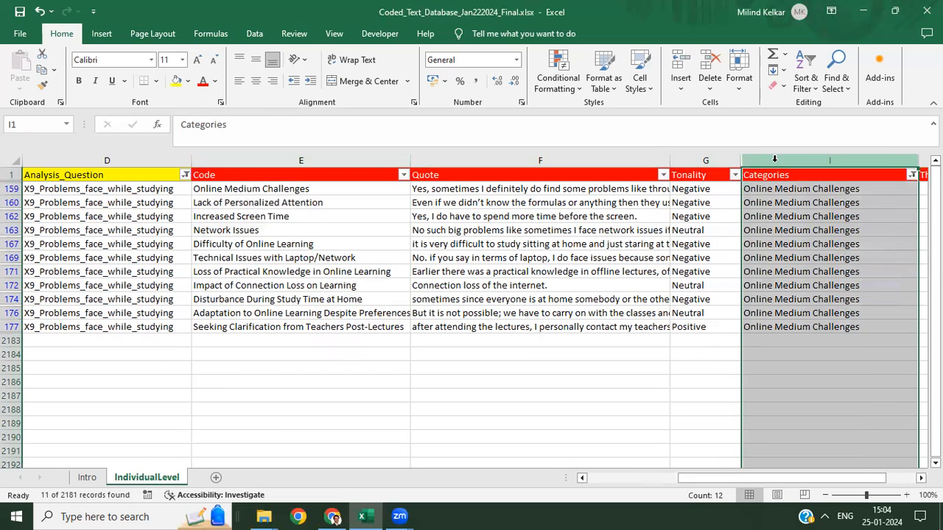
left_click(912, 176)
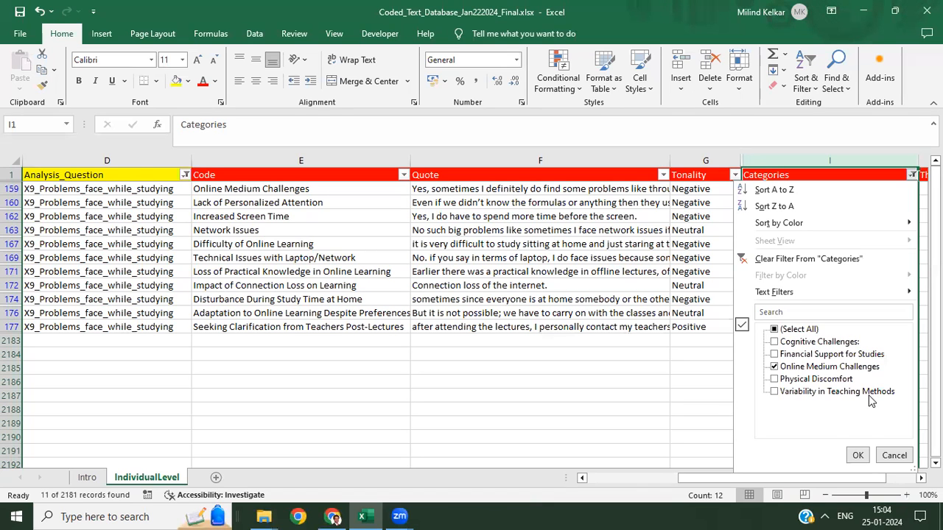
left_click(619, 286)
Read the code and full quote of the first Online Medium Challenges row
left_click(302, 192)
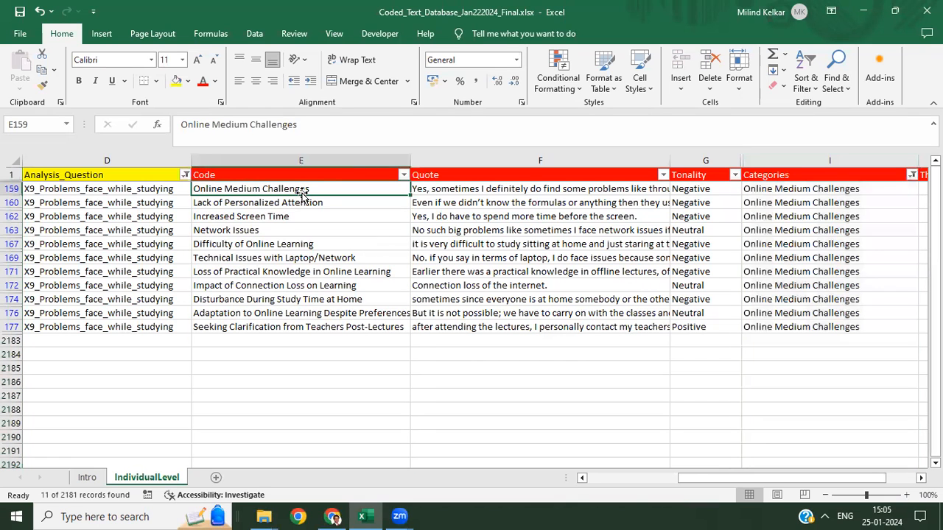
left_click(450, 189)
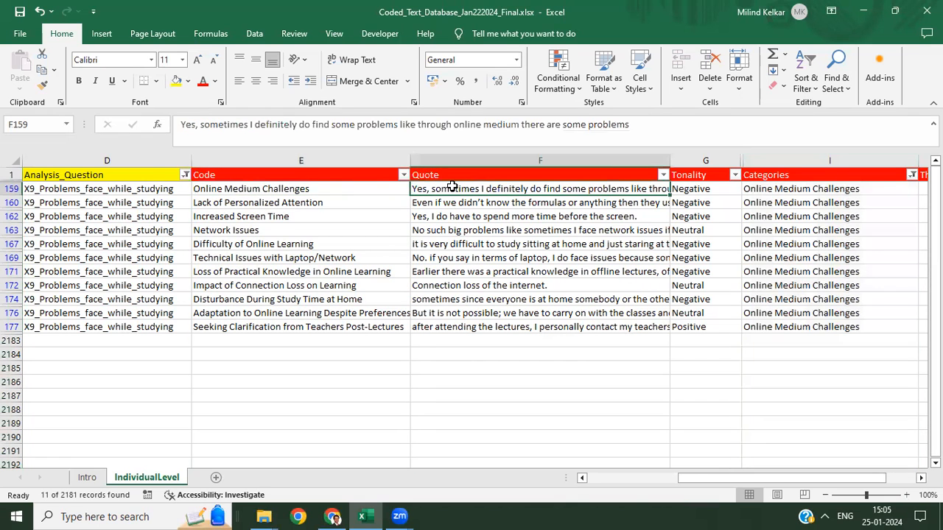